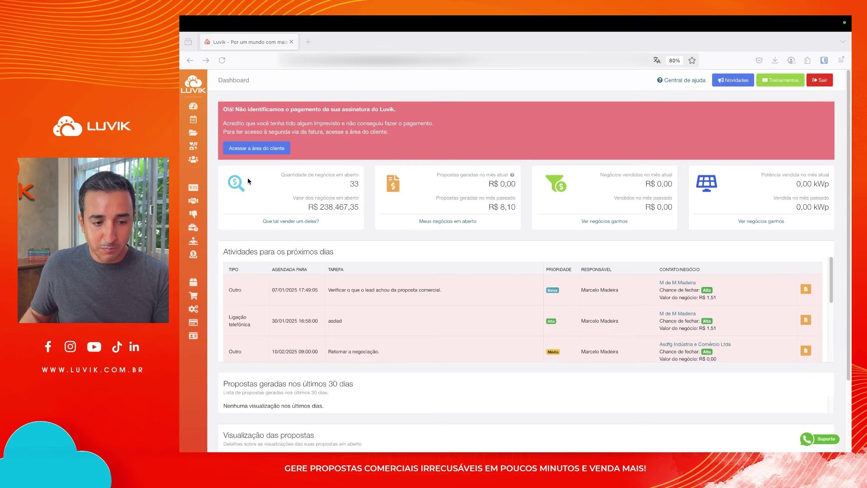
Start a new deal with an individual (Pessoa física) contact and enter the contact's name
{"action": "left_click", "coordinate": [201, 189]}
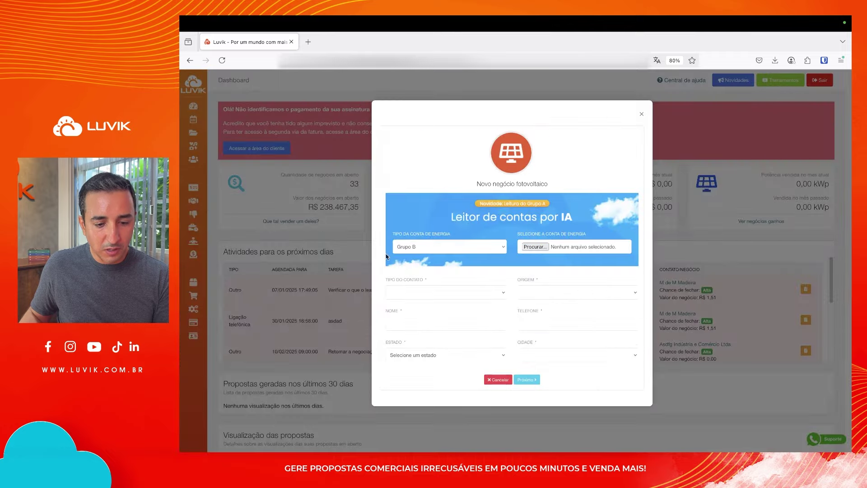
{"action": "left_click", "coordinate": [415, 293]}
{"action": "left_click", "coordinate": [414, 296]}
{"action": "left_click", "coordinate": [407, 321]}
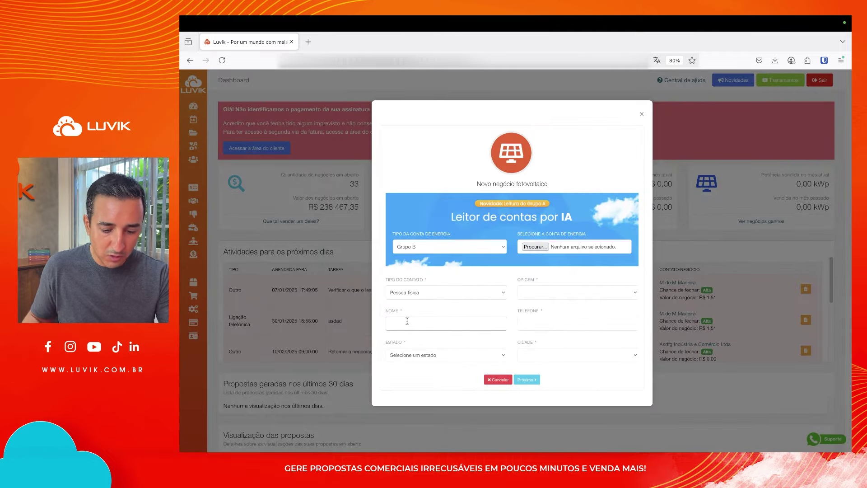
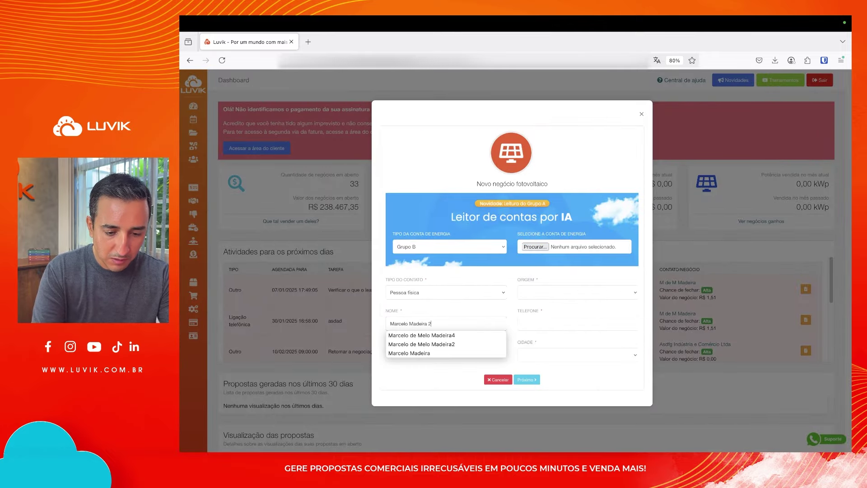
{"action": "key", "text": "Tab"}
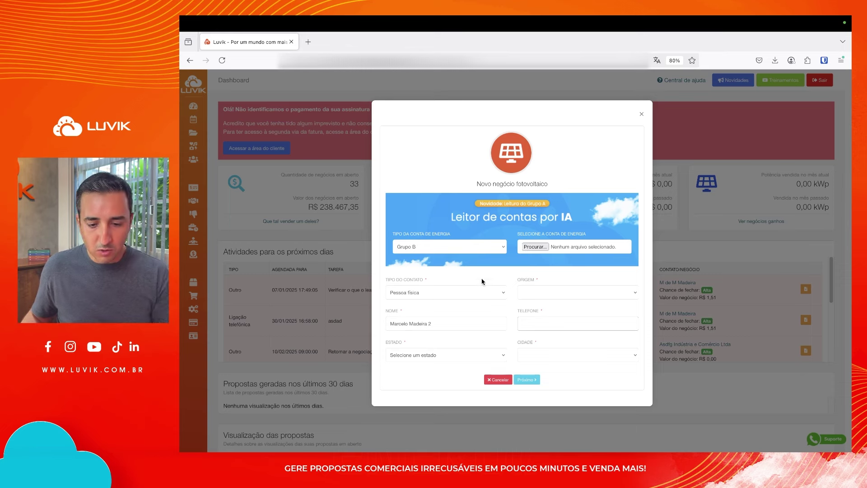
Set the lead origin to Indicação de cliente and the location to São Paulo, Mococa
{"action": "left_click", "coordinate": [578, 293]}
{"action": "left_click", "coordinate": [547, 342]}
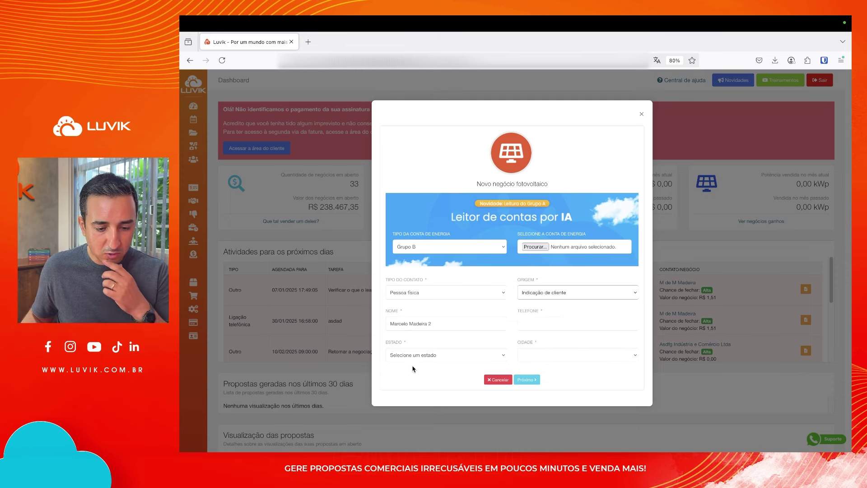
{"action": "left_click", "coordinate": [413, 357]}
{"action": "key", "text": "Return"}
{"action": "left_click", "coordinate": [554, 355]}
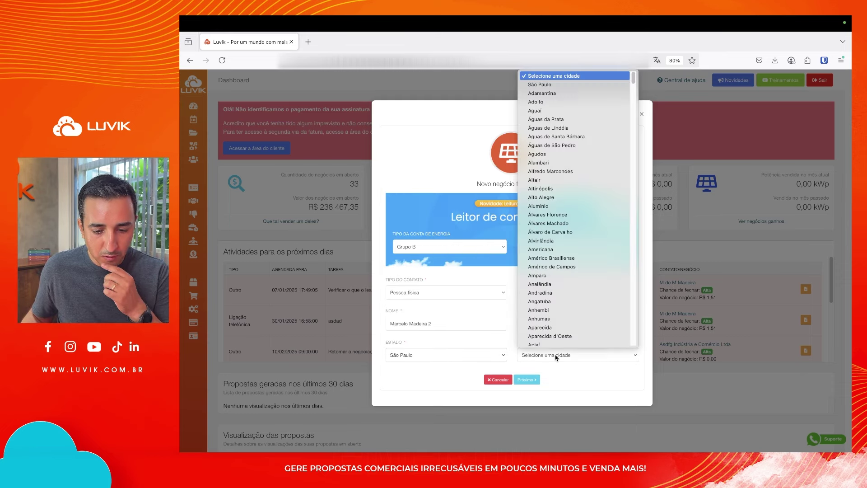
{"action": "type", "text": "moc"}
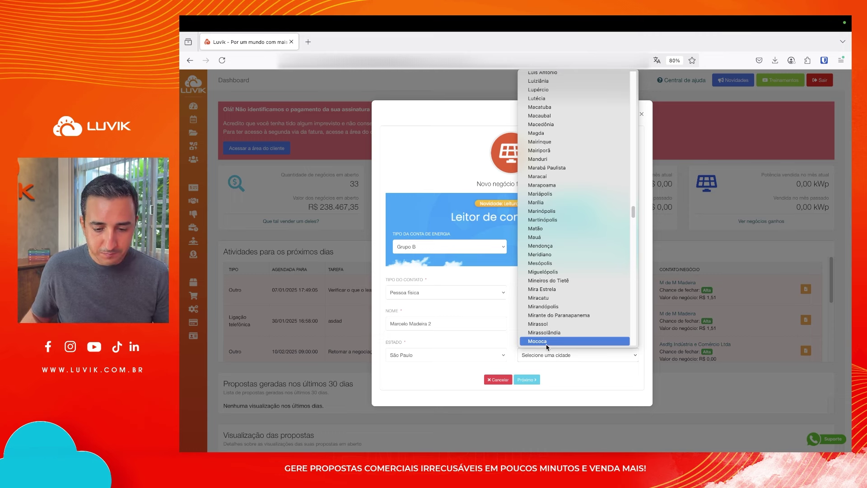
{"action": "left_click", "coordinate": [548, 341]}
Enter the contact's phone number, change its last digit to avoid a duplicate, and advance
{"action": "left_click", "coordinate": [548, 320]}
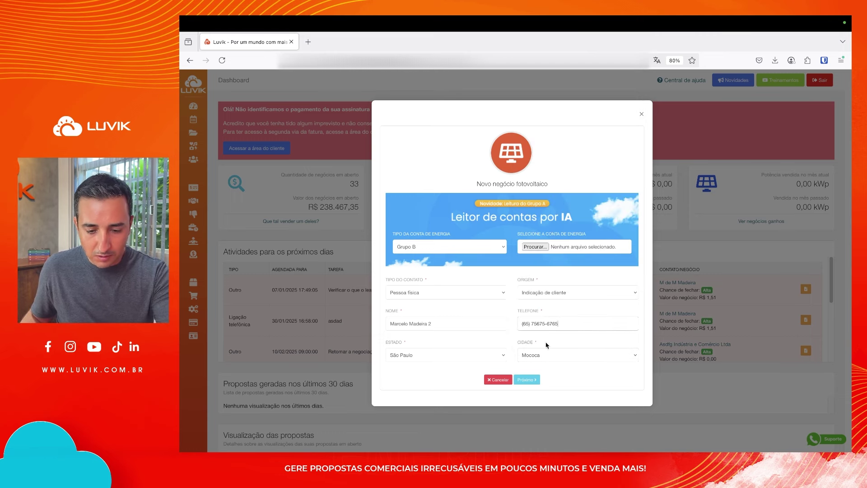
{"action": "left_click", "coordinate": [523, 380]}
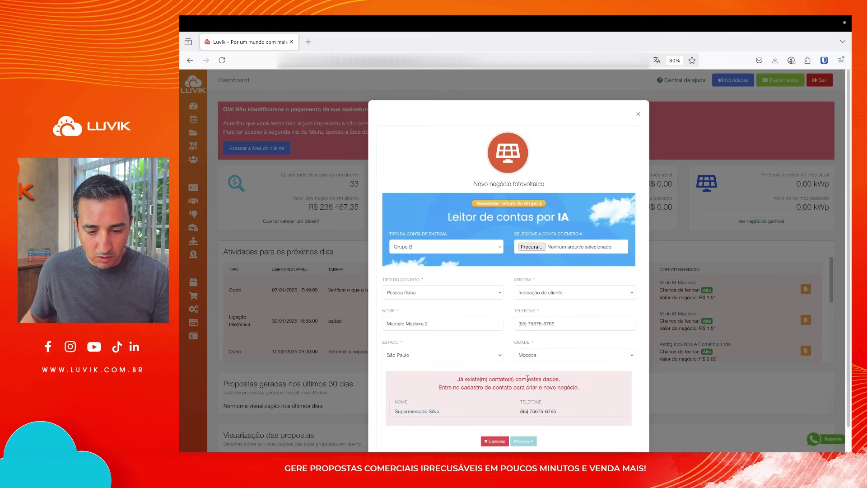
{"action": "left_click", "coordinate": [563, 324]}
{"action": "key", "text": "BackSpace"}
{"action": "type", "text": "0"}
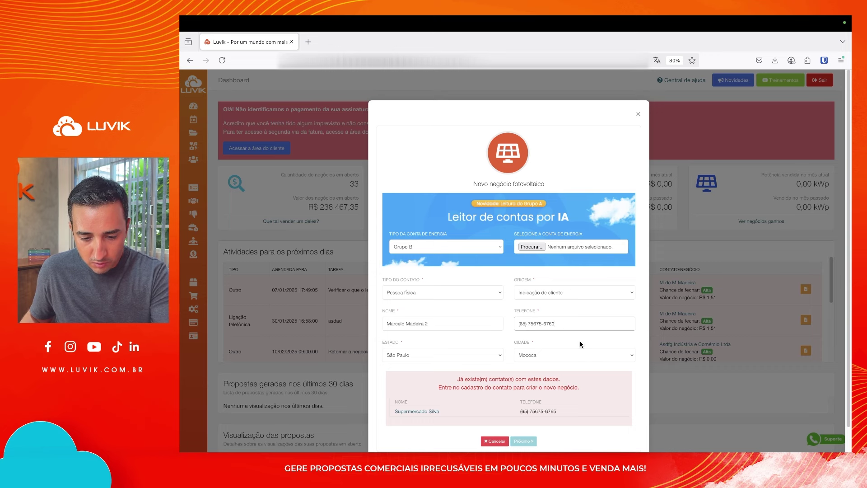
{"action": "left_click", "coordinate": [527, 379]}
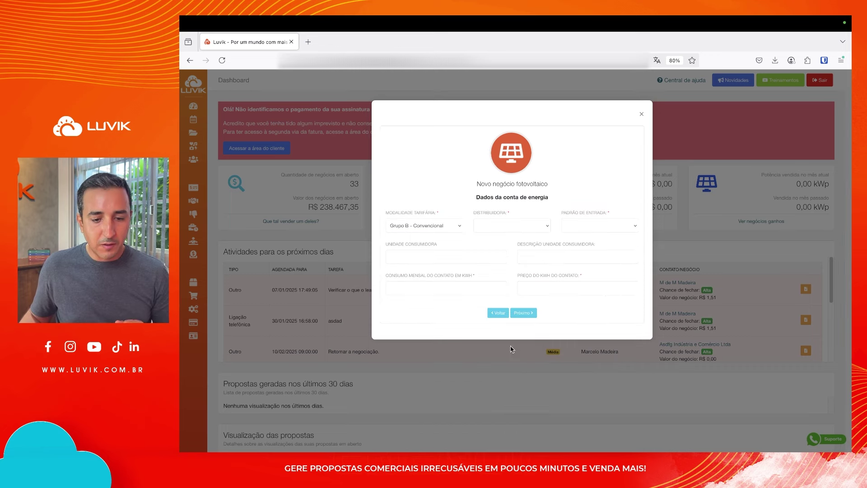
Enter the energy bill: CPFL Santa Cruz, Bifásico entry standard, 1.000 kWh monthly consumption
{"action": "left_click", "coordinate": [478, 227]}
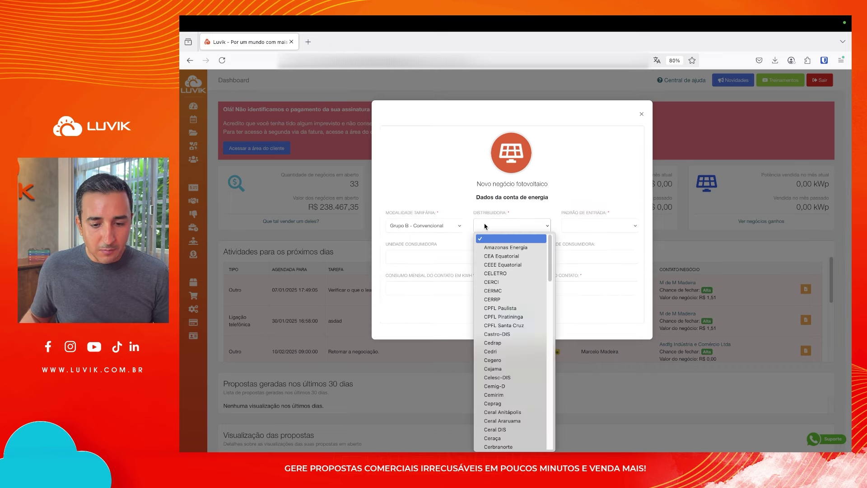
{"action": "left_click", "coordinate": [505, 325]}
{"action": "left_click", "coordinate": [583, 225]}
{"action": "left_click", "coordinate": [585, 240]}
{"action": "left_click", "coordinate": [450, 282]}
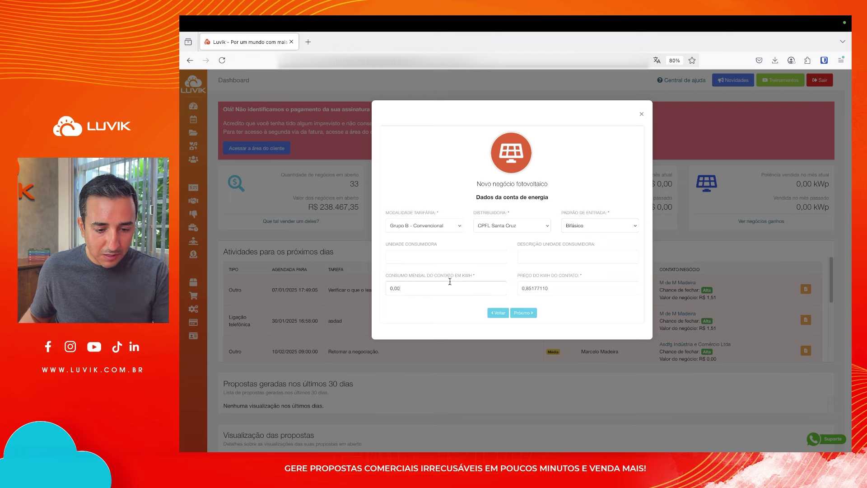
{"action": "type", "text": "10,00"}
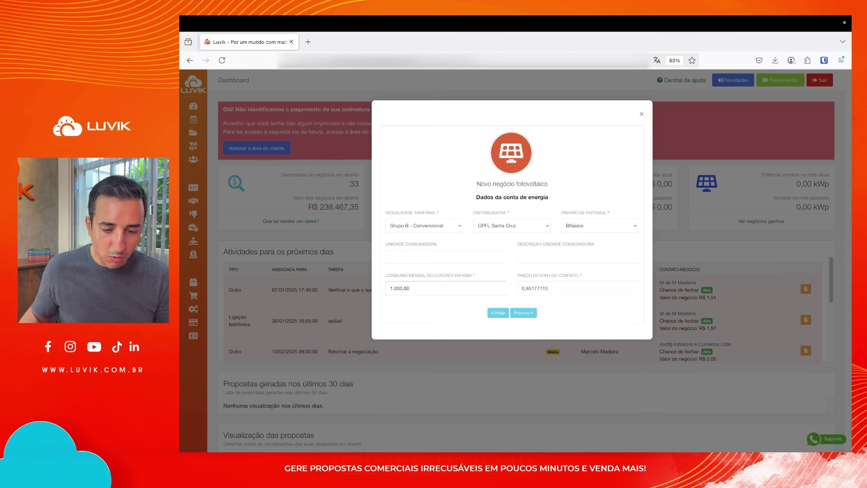
{"action": "left_click", "coordinate": [519, 312]}
Complete the deal as Residencial, Baixa chance, Cerâmico structure, with description 'teste perdas'
{"action": "left_click", "coordinate": [413, 223]}
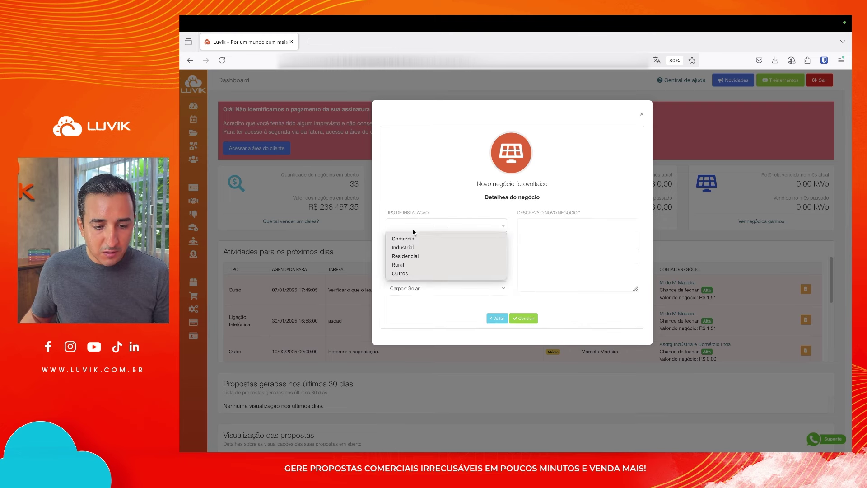
{"action": "left_click", "coordinate": [415, 256]}
{"action": "left_click", "coordinate": [420, 255]}
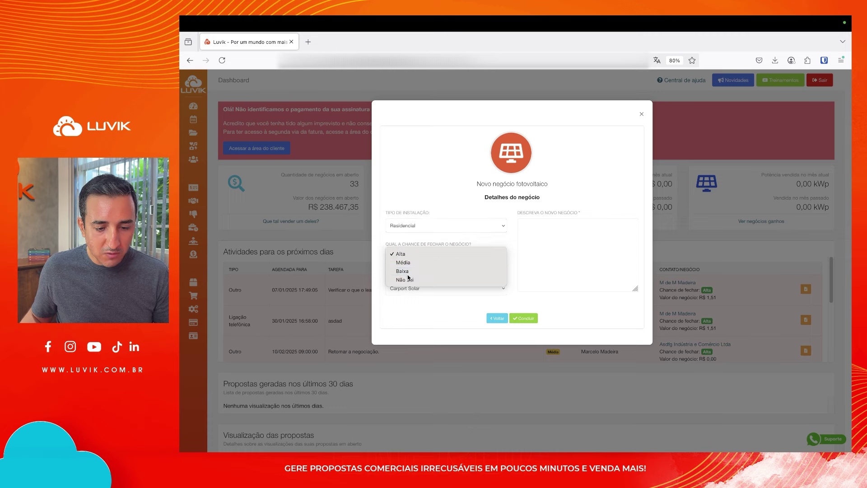
{"action": "left_click", "coordinate": [408, 272]}
{"action": "left_click", "coordinate": [408, 288]}
{"action": "left_click", "coordinate": [409, 297]}
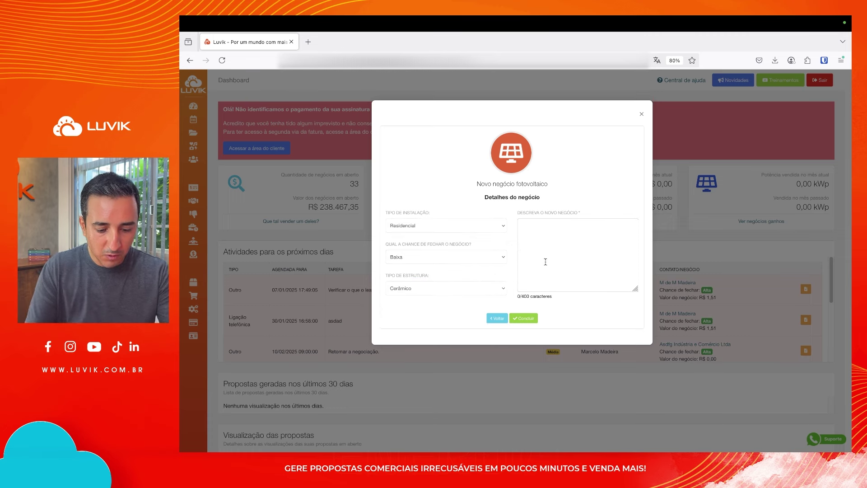
{"action": "left_click", "coordinate": [546, 261]}
{"action": "type", "text": "teste perdas"}
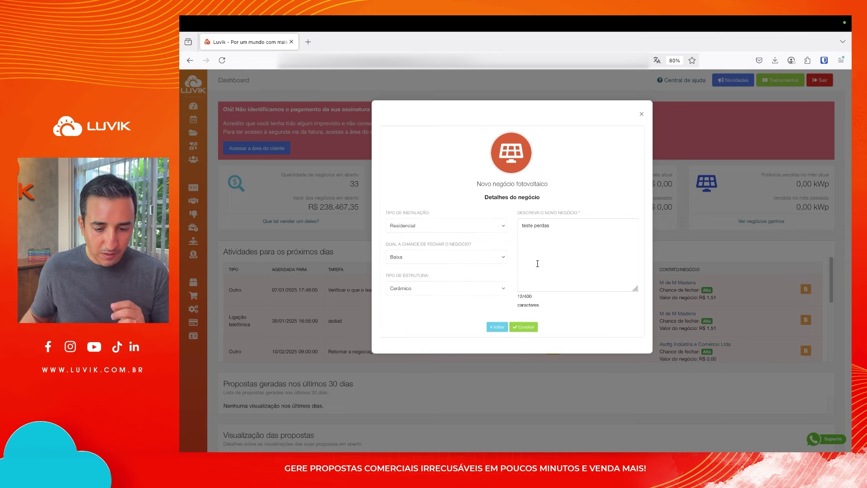
{"action": "left_click", "coordinate": [529, 326]}
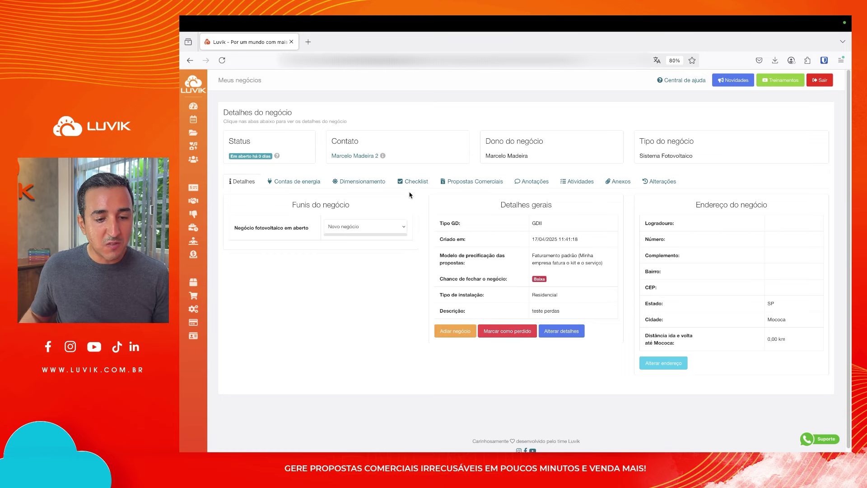
Show the suggested system in Dimensionamento, highlighting 8,25 kWp power and 1.041 kWh/mês generation
{"action": "left_click", "coordinate": [375, 182]}
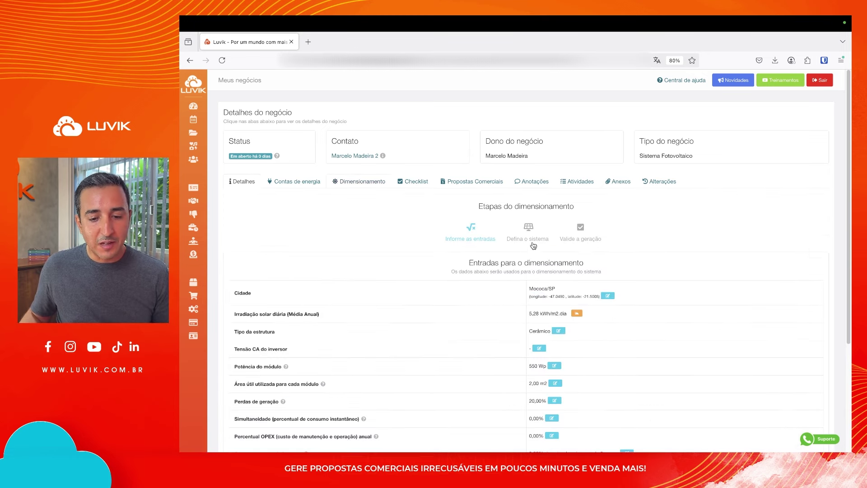
{"action": "left_click", "coordinate": [528, 229]}
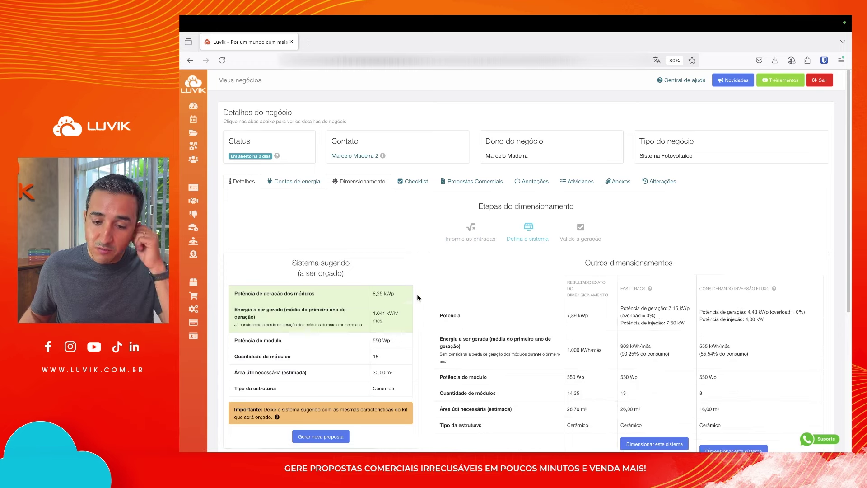
{"action": "scroll", "coordinate": [420, 289], "scroll_direction": "down", "scroll_amount": 1}
{"action": "left_click_drag", "start_coordinate": [384, 264], "coordinate": [371, 267]}
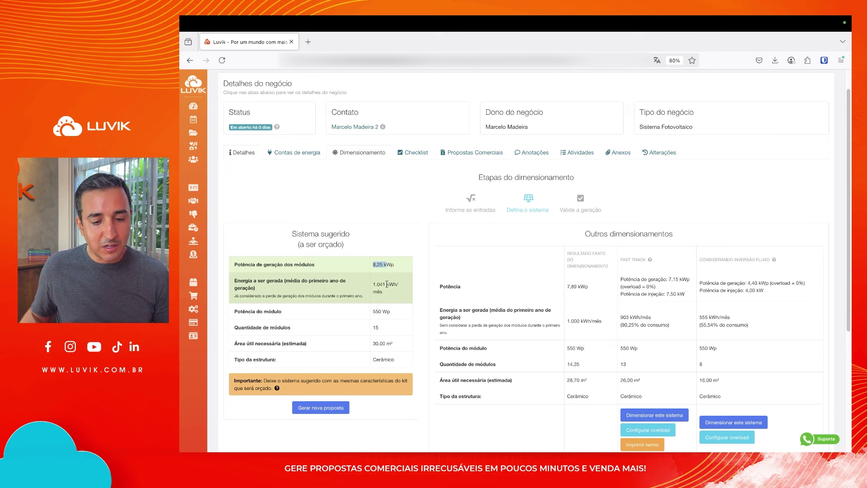
{"action": "left_click_drag", "start_coordinate": [386, 285], "coordinate": [377, 284]}
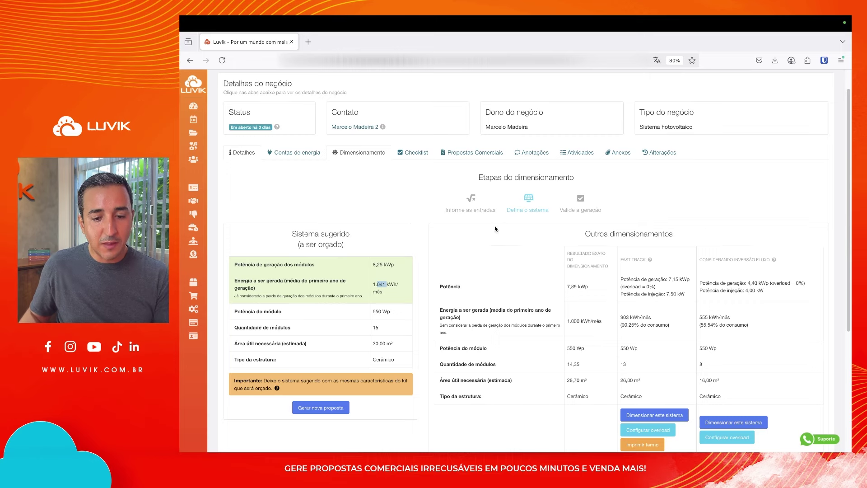
Return to the sizing inputs, point out the 550 Wp module power, and open Configurações in a new tab
{"action": "left_click", "coordinate": [472, 212]}
{"action": "scroll", "coordinate": [503, 238], "scroll_direction": "down", "scroll_amount": 3}
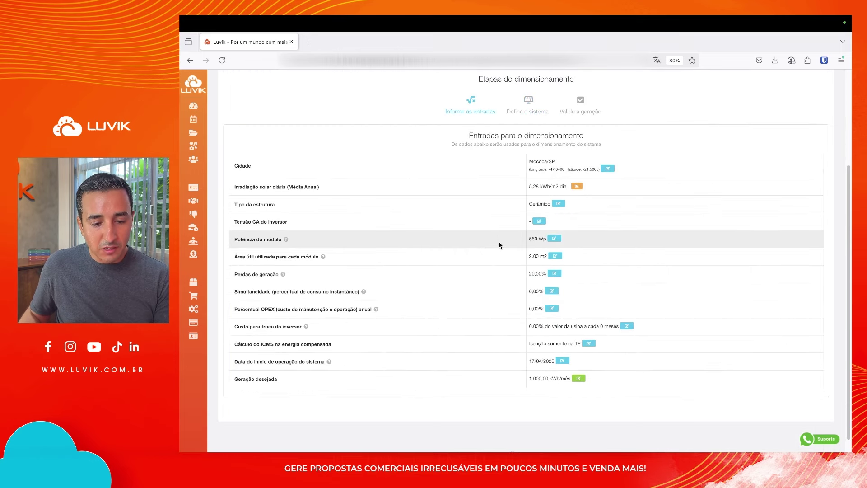
{"action": "left_click_drag", "start_coordinate": [537, 238], "coordinate": [528, 239]}
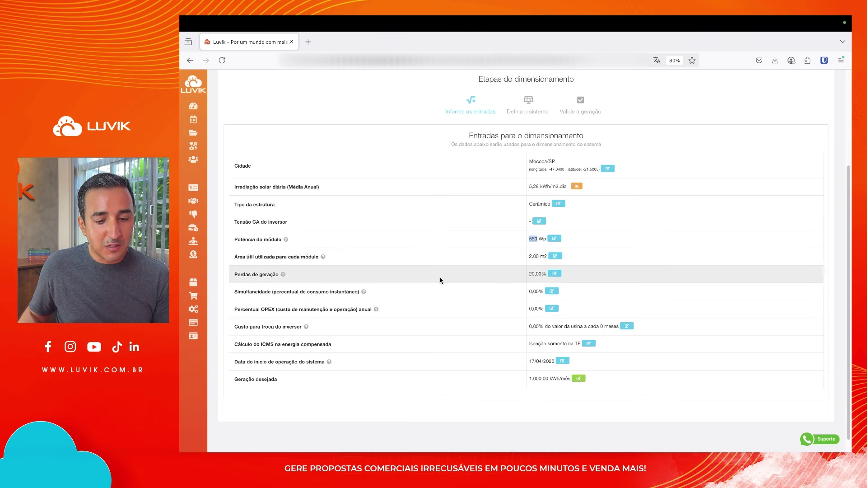
{"action": "left_click", "coordinate": [532, 274]}
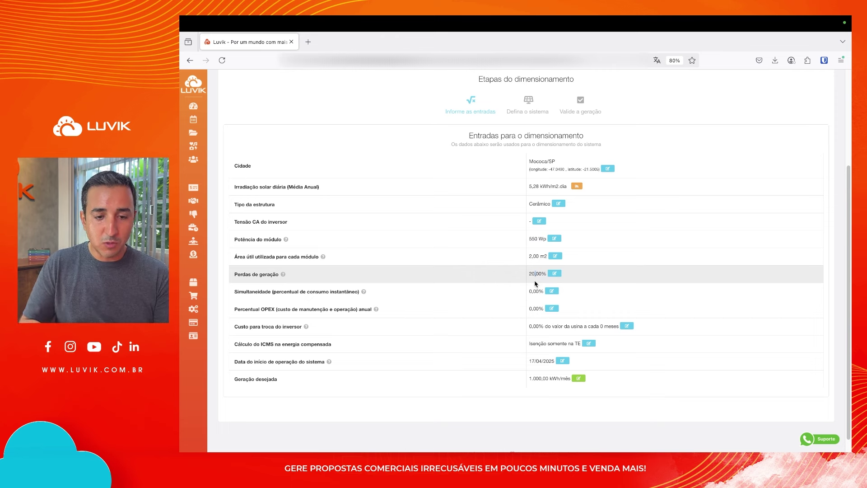
{"action": "middle_click", "coordinate": [200, 313]}
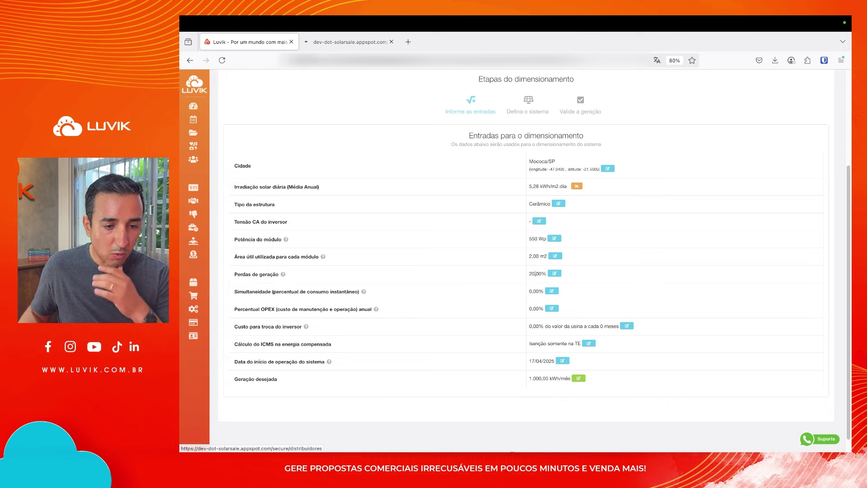
{"action": "left_click", "coordinate": [329, 50]}
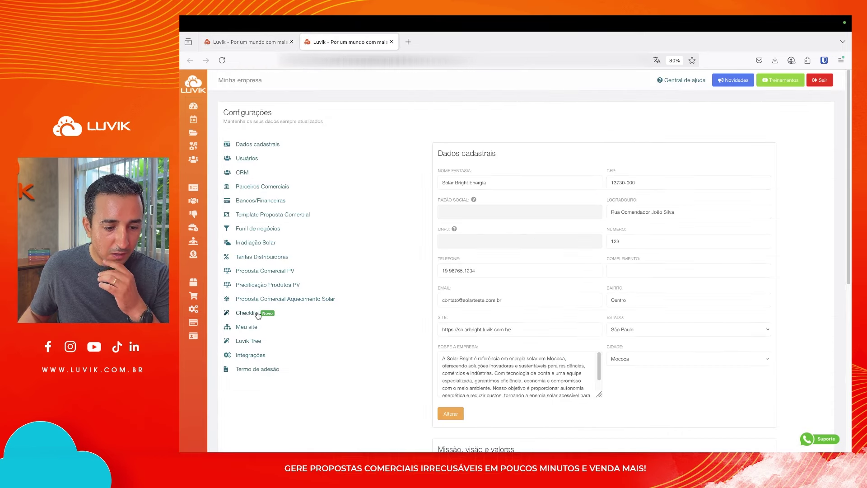
{"action": "left_click", "coordinate": [262, 271]}
{"action": "left_click_drag", "start_coordinate": [451, 177], "coordinate": [575, 193]}
{"action": "left_click_drag", "start_coordinate": [451, 208], "coordinate": [493, 223]}
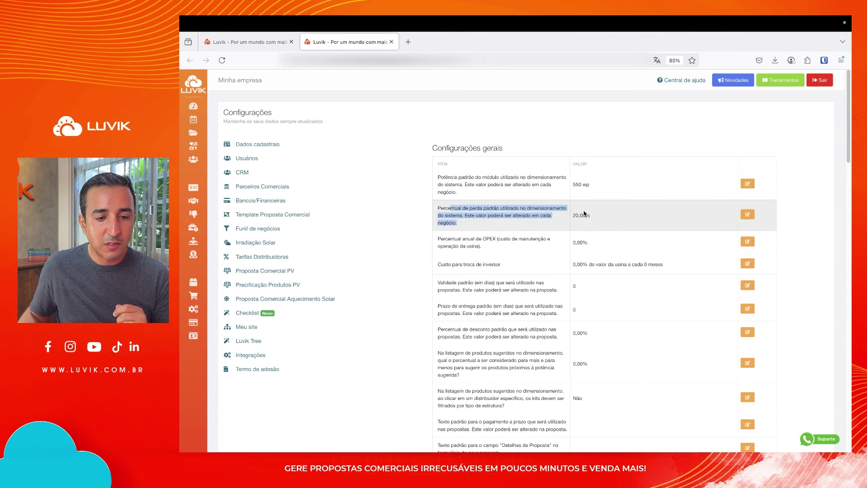
{"action": "left_click", "coordinate": [277, 40]}
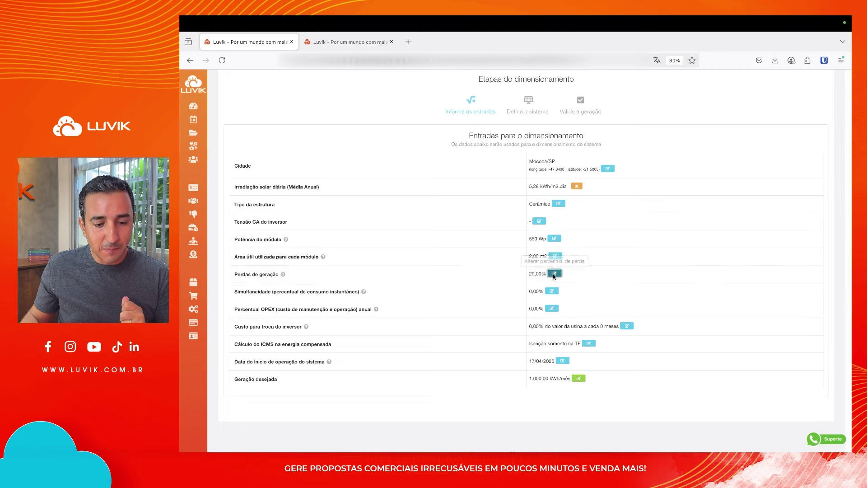
{"action": "left_click", "coordinate": [554, 275]}
{"action": "left_click", "coordinate": [590, 255]}
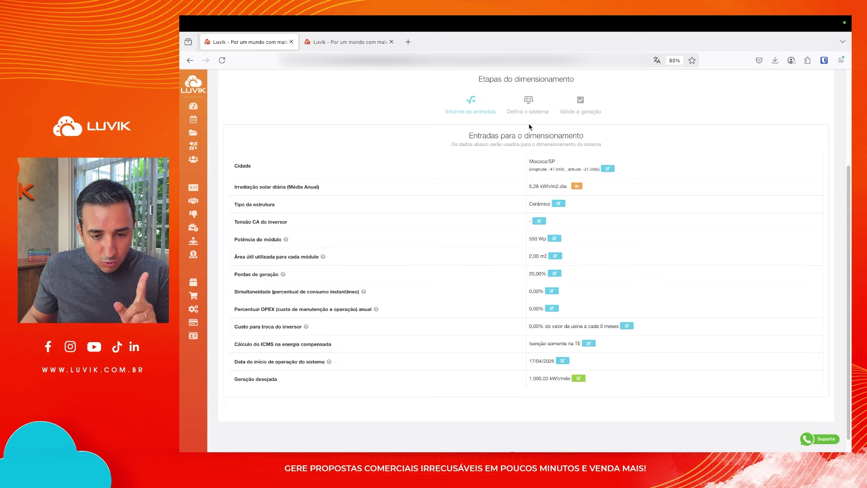
{"action": "left_click", "coordinate": [529, 110]}
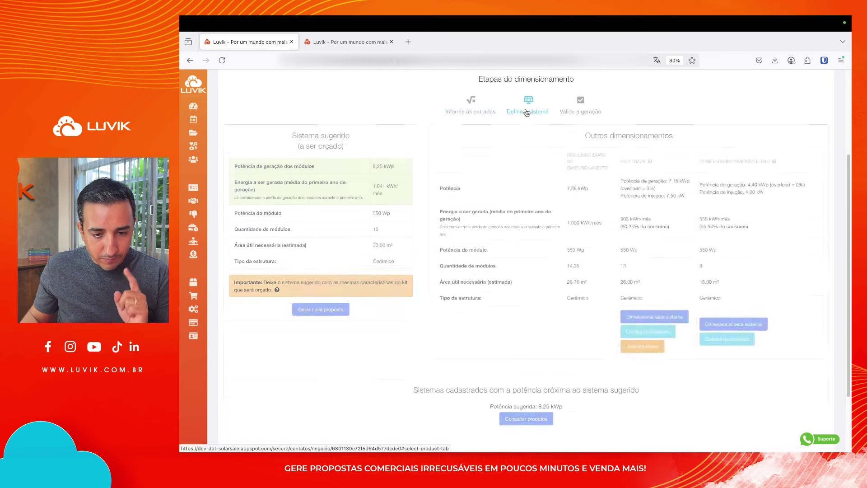
{"action": "left_click", "coordinate": [476, 117]}
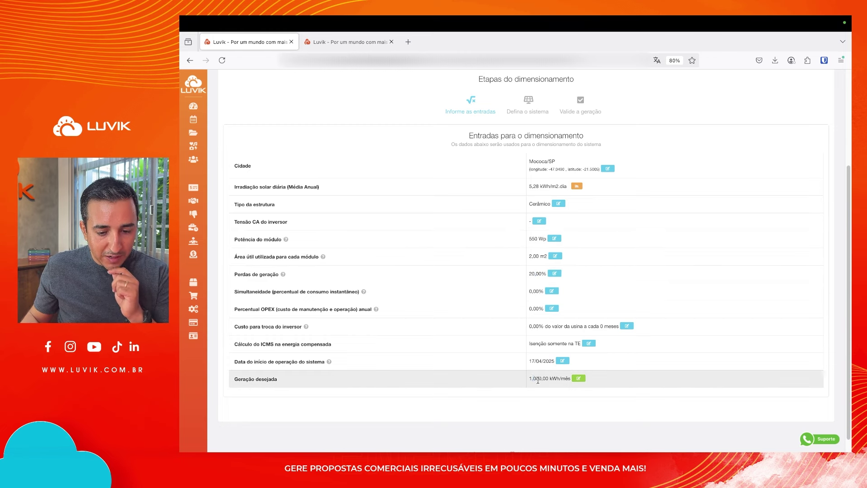
{"action": "left_click_drag", "start_coordinate": [532, 379], "coordinate": [560, 379]}
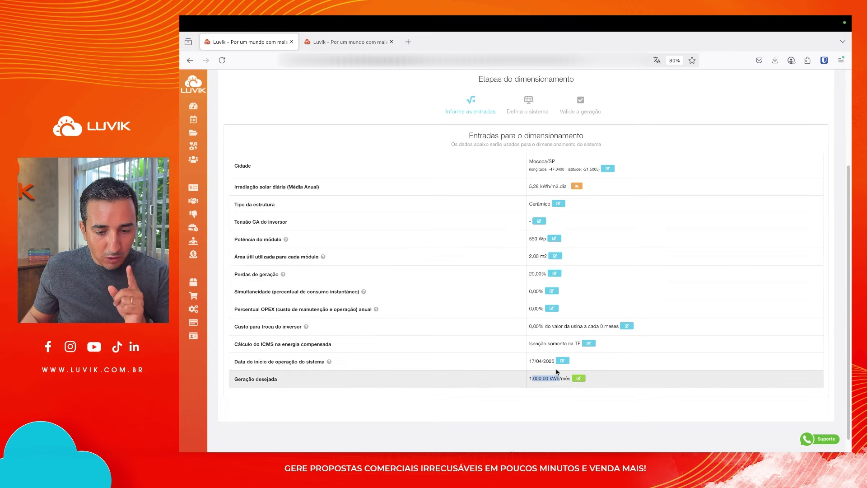
{"action": "left_click", "coordinate": [522, 113]}
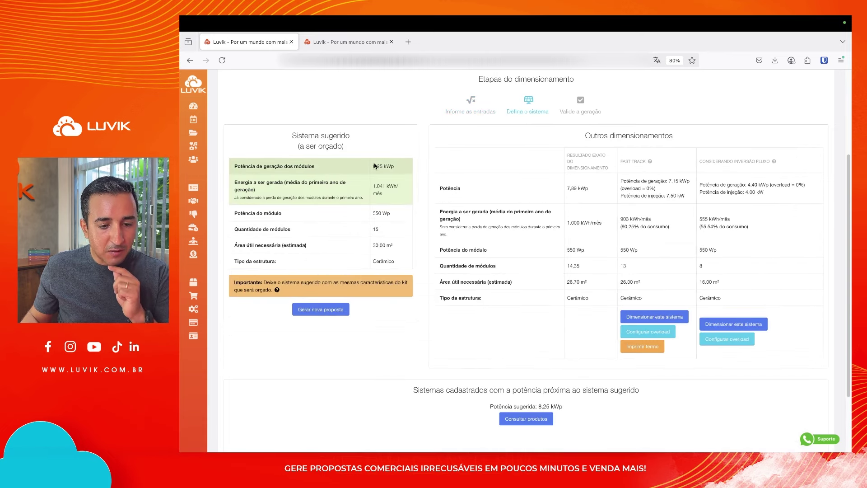
{"action": "left_click_drag", "start_coordinate": [372, 165], "coordinate": [387, 166]}
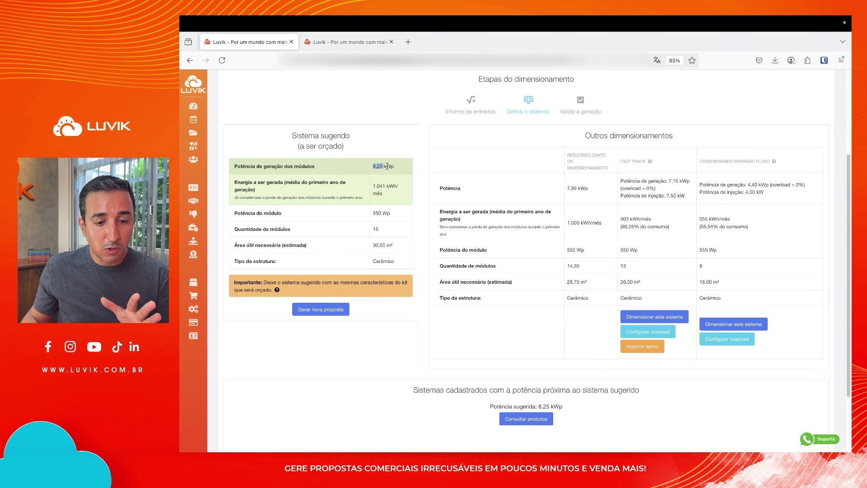
{"action": "left_click", "coordinate": [375, 230]}
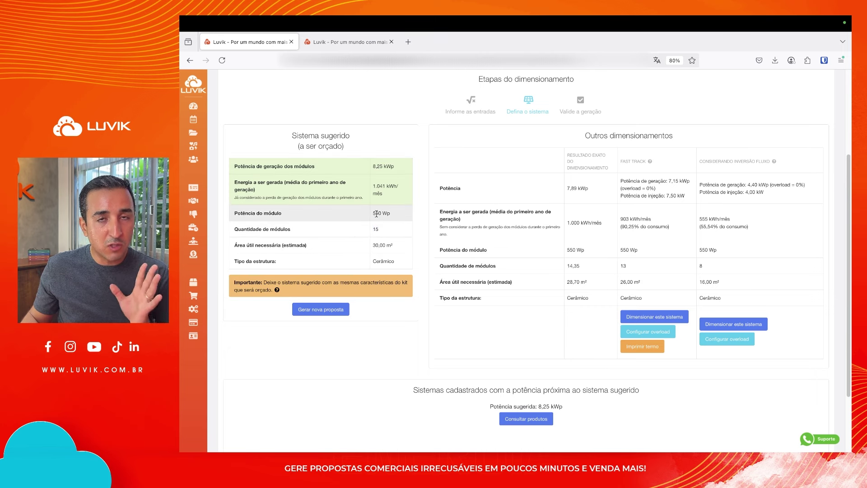
{"action": "double_click", "coordinate": [377, 214]}
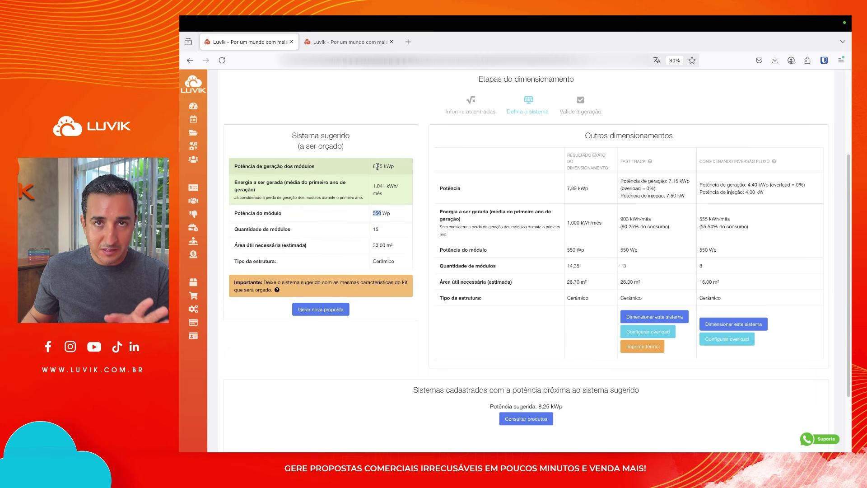
{"action": "left_click_drag", "start_coordinate": [373, 166], "coordinate": [383, 166]}
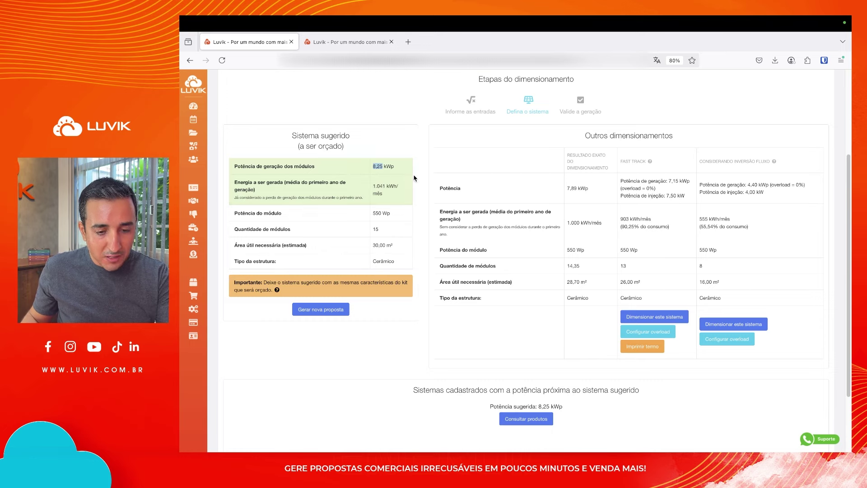
{"action": "left_click", "coordinate": [474, 108]}
{"action": "scroll", "coordinate": [524, 296], "scroll_direction": "down", "scroll_amount": 1}
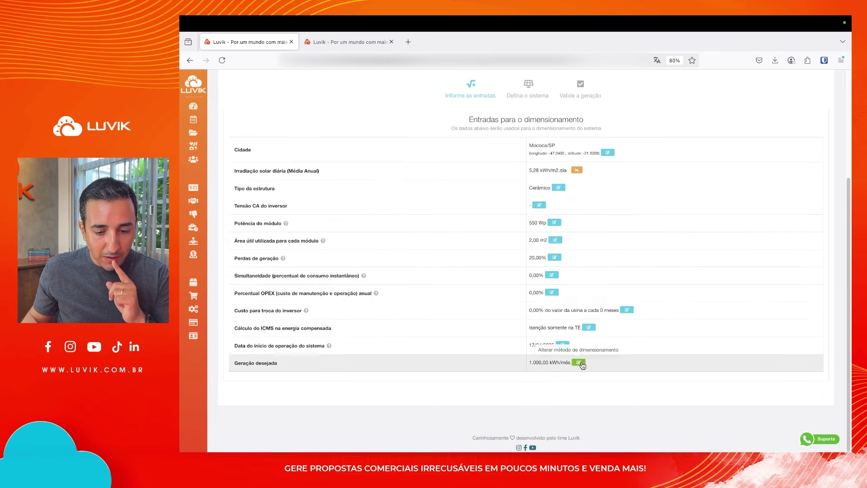
Change the sizing method to a desired power of 8,25 kWp and save it
{"action": "left_click", "coordinate": [579, 362]}
{"action": "left_click", "coordinate": [435, 157]}
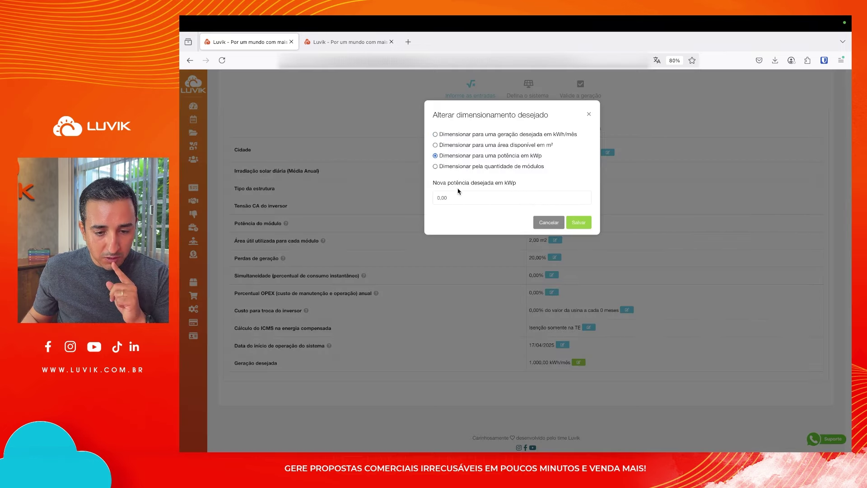
{"action": "type", "text": "8,25"}
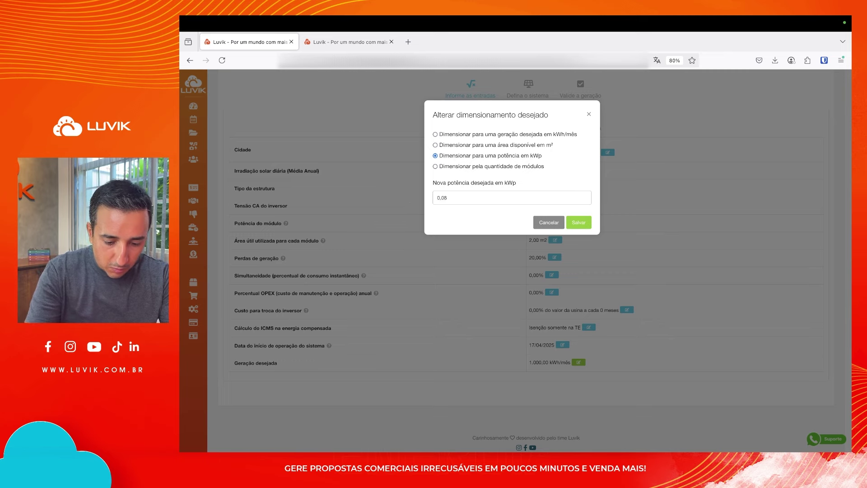
{"action": "left_click", "coordinate": [579, 223]}
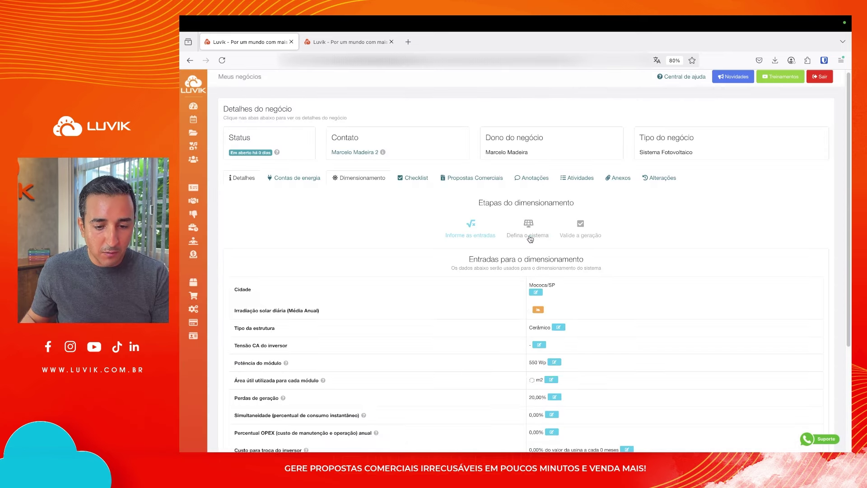
Review the resulting 8,25 kWp suggested system, then go back to the sizing inputs
{"action": "left_click", "coordinate": [530, 235]}
{"action": "left_click_drag", "start_coordinate": [378, 290], "coordinate": [392, 311]}
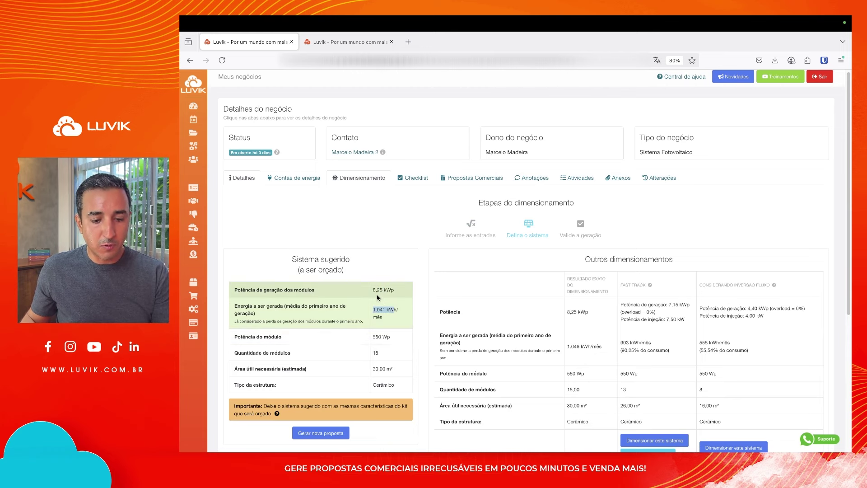
{"action": "left_click_drag", "start_coordinate": [376, 291], "coordinate": [381, 291]}
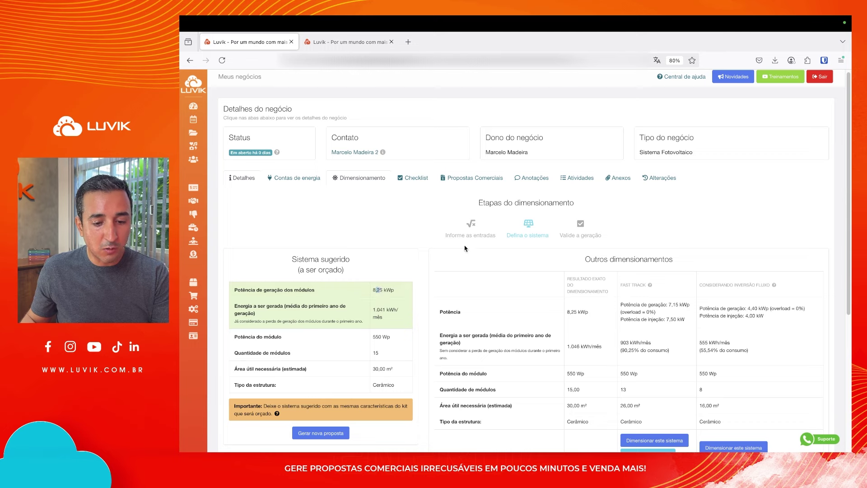
{"action": "left_click", "coordinate": [470, 235]}
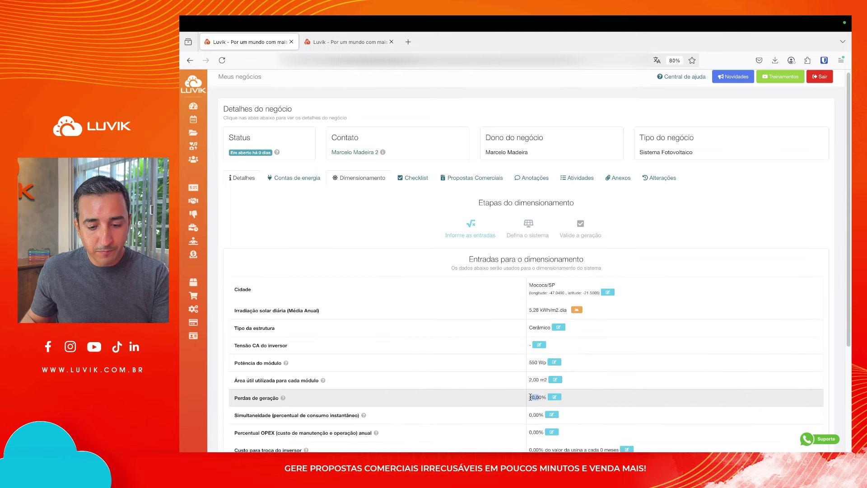
Set the generation losses to modules tilted 40° facing east (L) and save them
{"action": "left_click", "coordinate": [527, 233]}
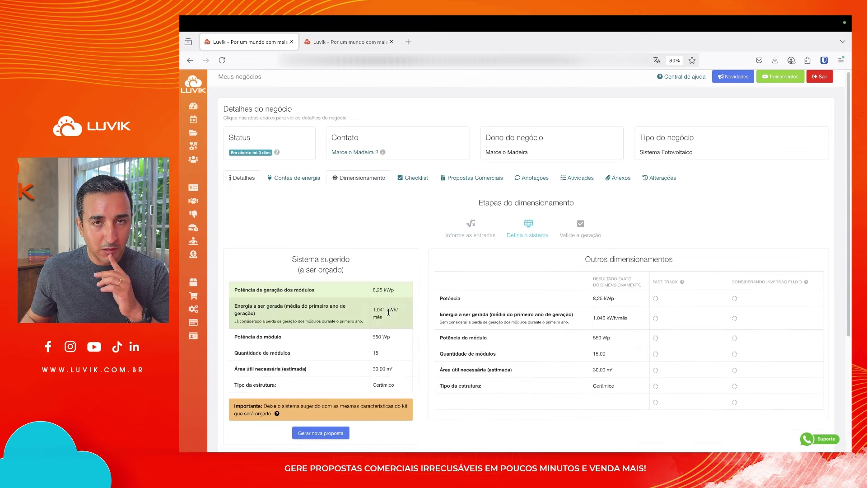
{"action": "scroll", "coordinate": [525, 294], "scroll_direction": "down", "scroll_amount": 2}
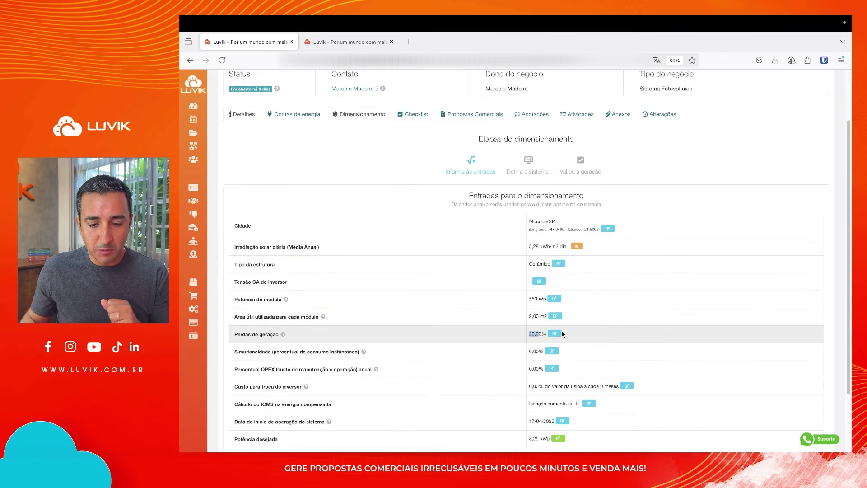
{"action": "left_click", "coordinate": [561, 334]}
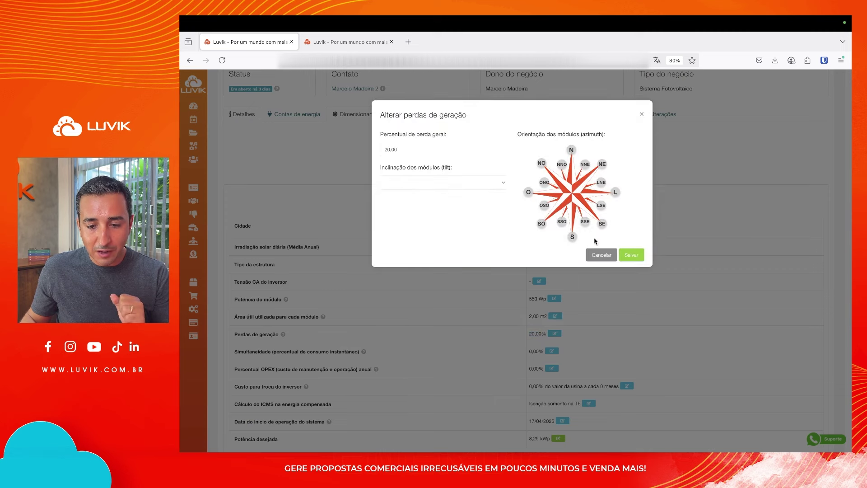
{"action": "left_click", "coordinate": [615, 192]}
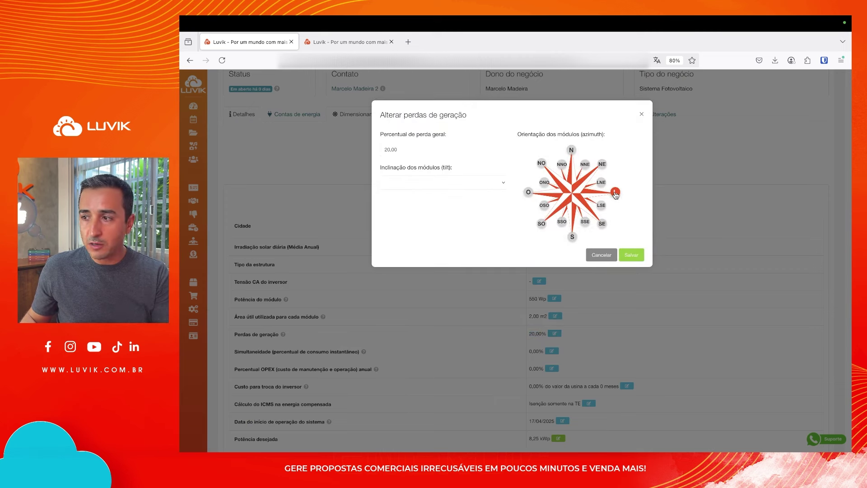
{"action": "left_click", "coordinate": [473, 182]}
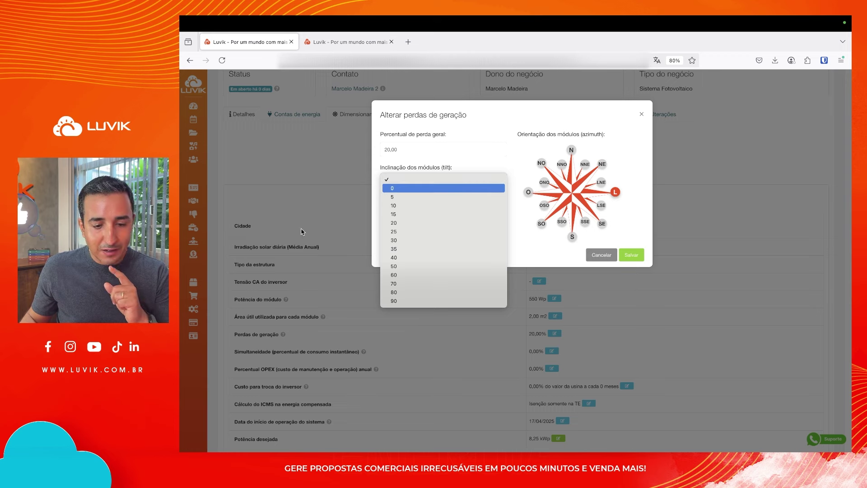
{"action": "left_click", "coordinate": [411, 257]}
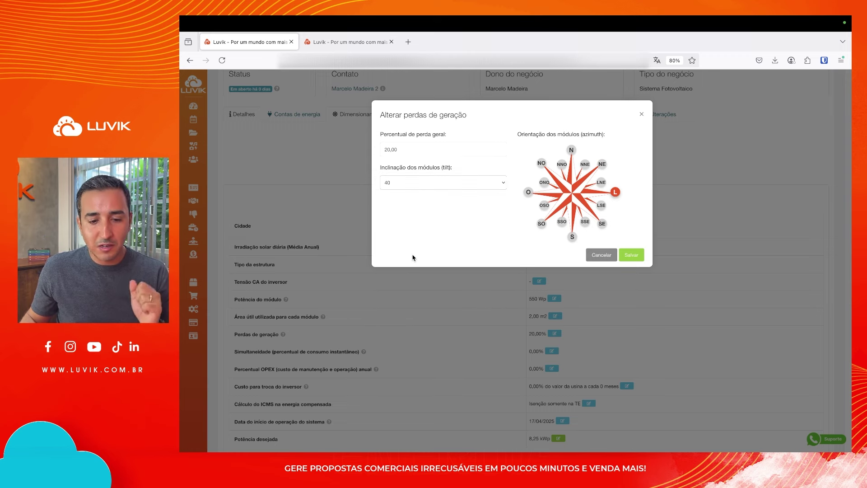
{"action": "left_click", "coordinate": [627, 256]}
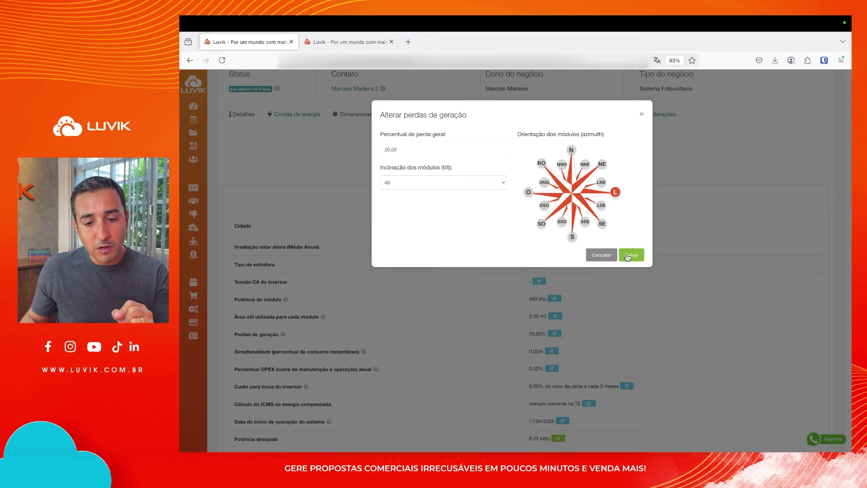
{"action": "left_click", "coordinate": [628, 256]}
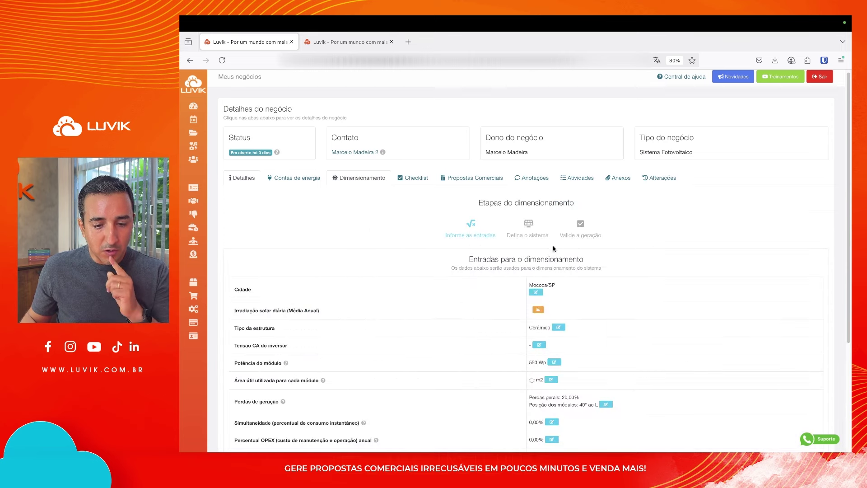
{"action": "scroll", "coordinate": [556, 311], "scroll_direction": "down", "scroll_amount": 3}
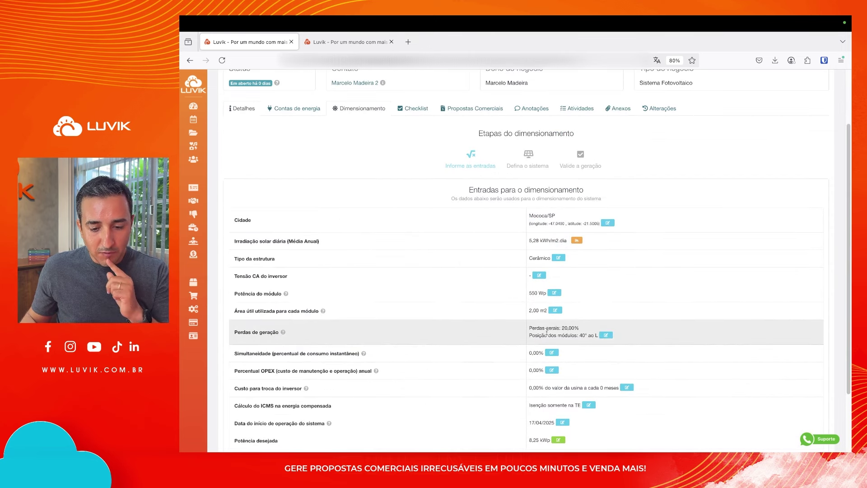
{"action": "left_click_drag", "start_coordinate": [544, 328], "coordinate": [580, 332]}
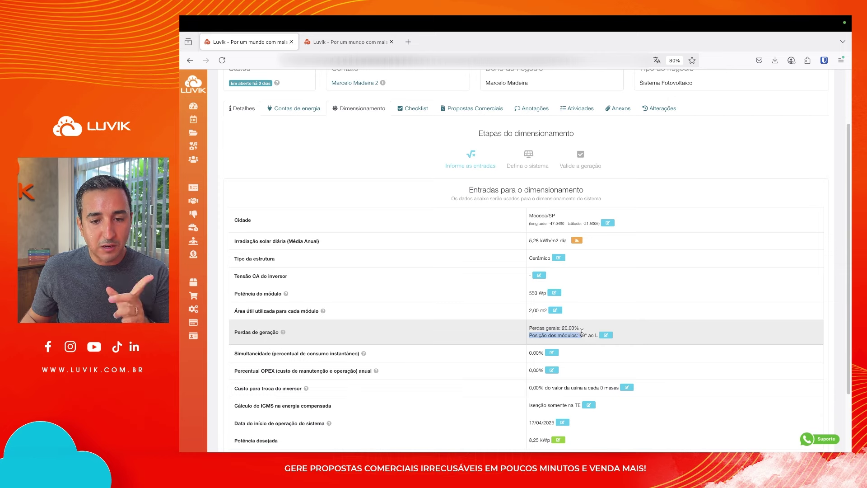
{"action": "left_click", "coordinate": [529, 159]}
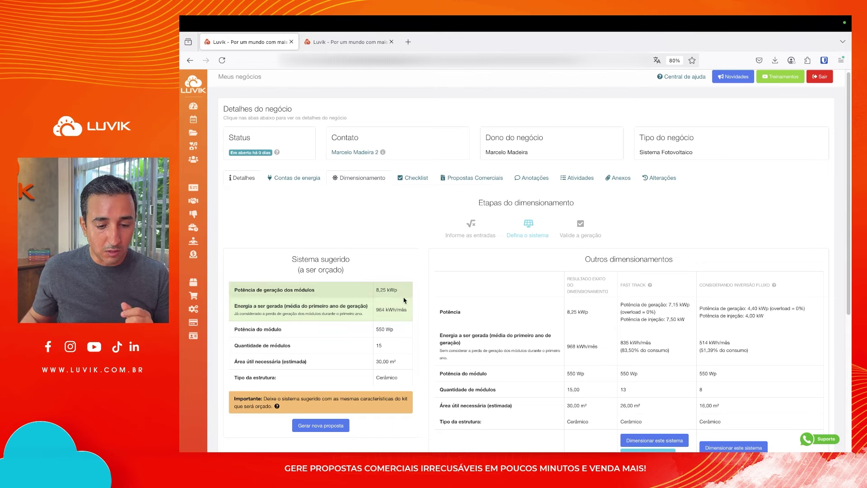
{"action": "left_click", "coordinate": [472, 240]}
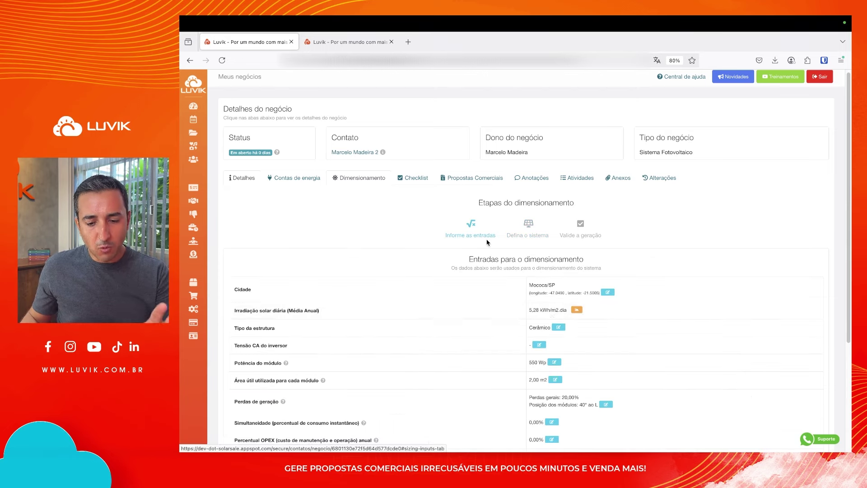
{"action": "scroll", "coordinate": [578, 355], "scroll_direction": "down", "scroll_amount": 1}
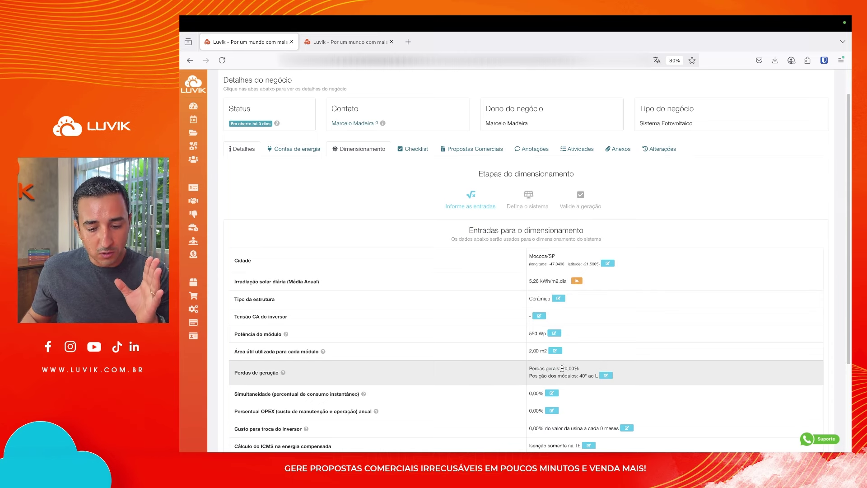
{"action": "left_click_drag", "start_coordinate": [563, 368], "coordinate": [581, 370]}
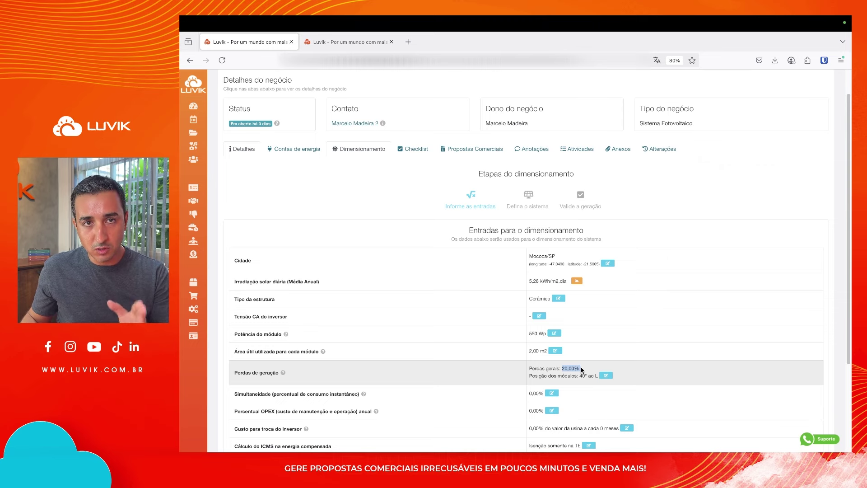
{"action": "scroll", "coordinate": [592, 364], "scroll_direction": "down", "scroll_amount": 1}
Save the modules facing south (S) at 40° tilt and check the suggested monthly generation
{"action": "left_click", "coordinate": [611, 348]}
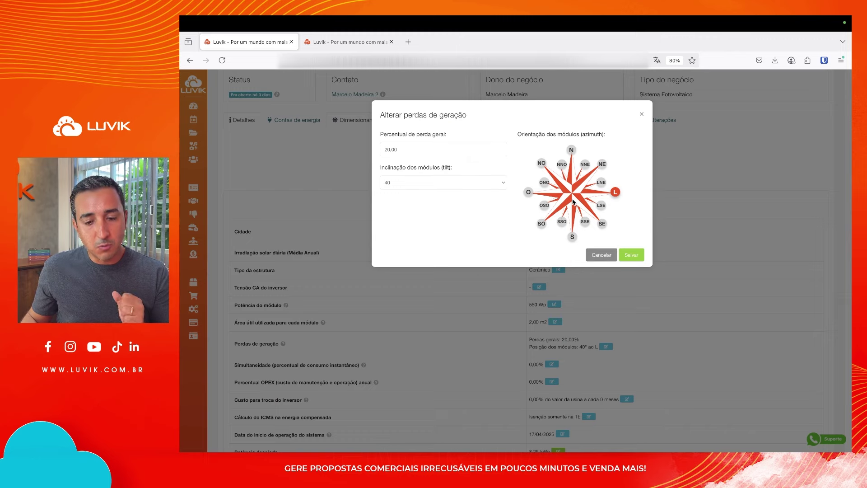
{"action": "left_click", "coordinate": [572, 237]}
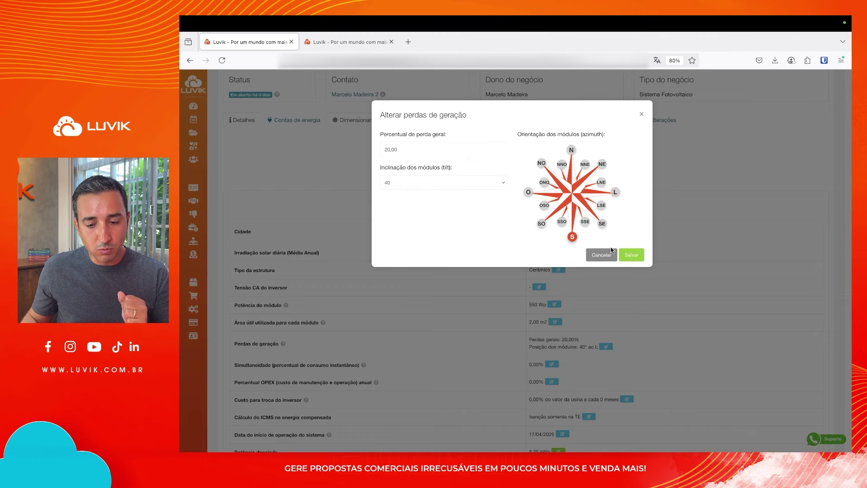
{"action": "left_click", "coordinate": [631, 255]}
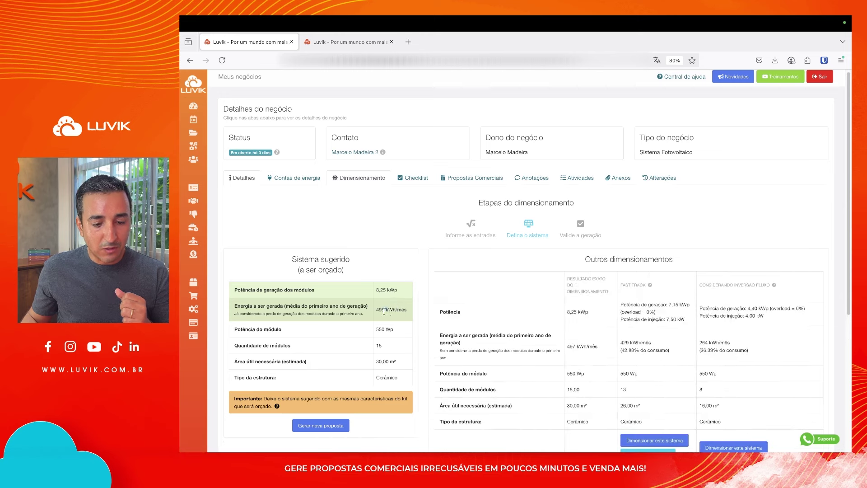
{"action": "left_click_drag", "start_coordinate": [384, 311], "coordinate": [376, 312]}
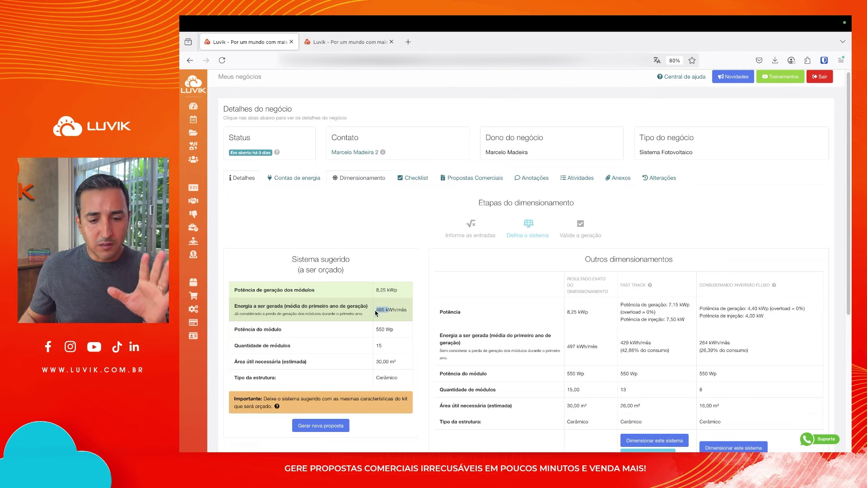
{"action": "left_click", "coordinate": [463, 232]}
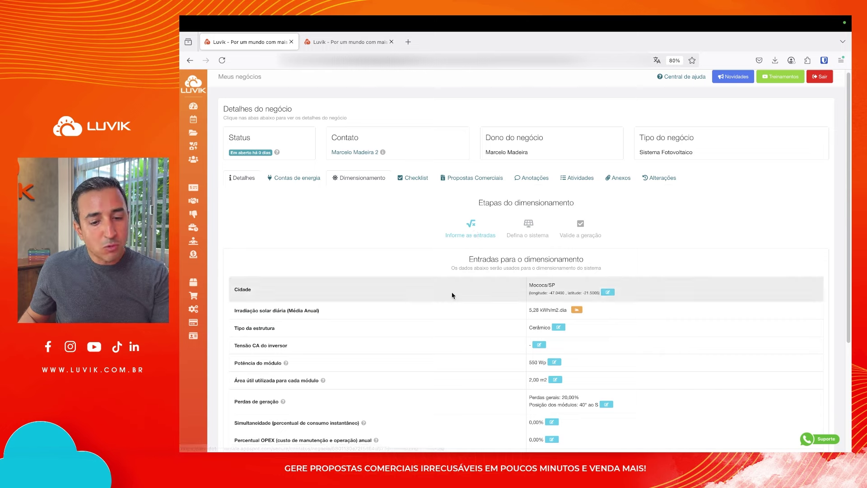
{"action": "scroll", "coordinate": [452, 292], "scroll_direction": "down", "scroll_amount": 1}
{"action": "scroll", "coordinate": [452, 294], "scroll_direction": "down", "scroll_amount": 1}
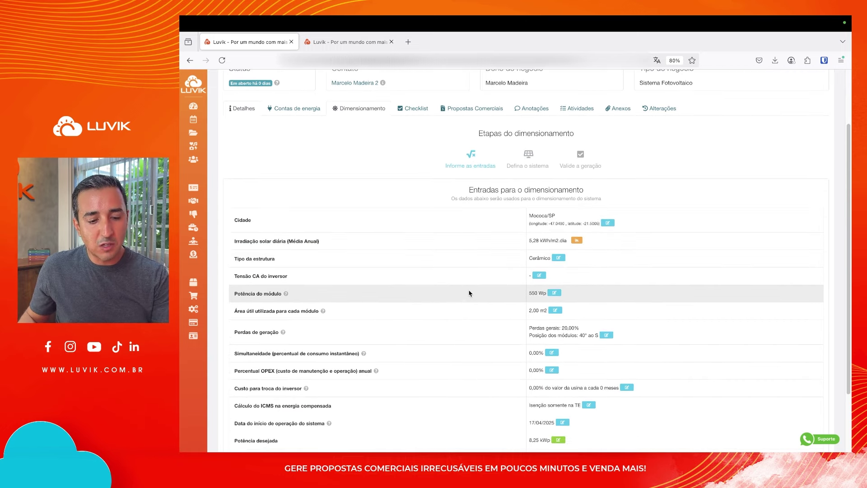
{"action": "scroll", "coordinate": [437, 313], "scroll_direction": "down", "scroll_amount": 1}
{"action": "left_click", "coordinate": [606, 323]}
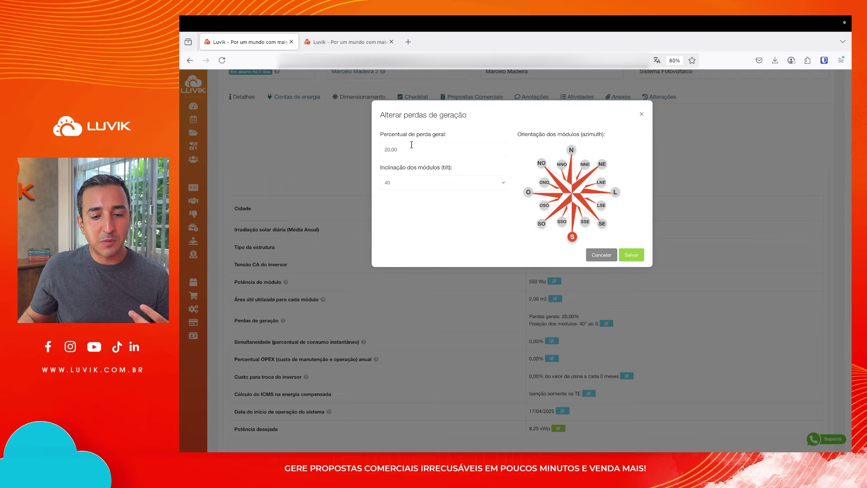
{"action": "left_click", "coordinate": [600, 255]}
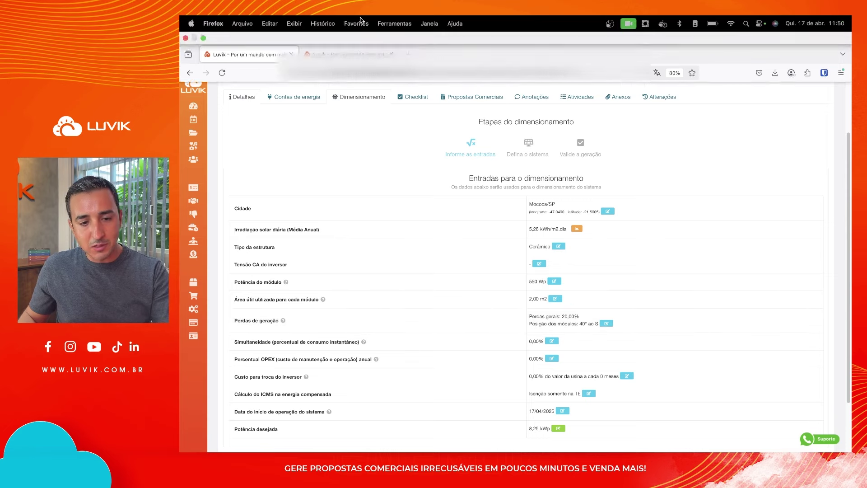
{"action": "left_click", "coordinate": [345, 42]}
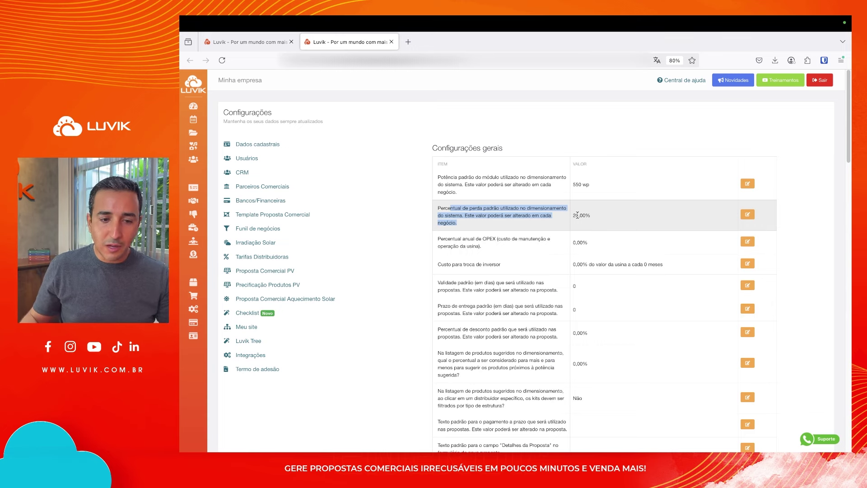
{"action": "left_click", "coordinate": [244, 43]}
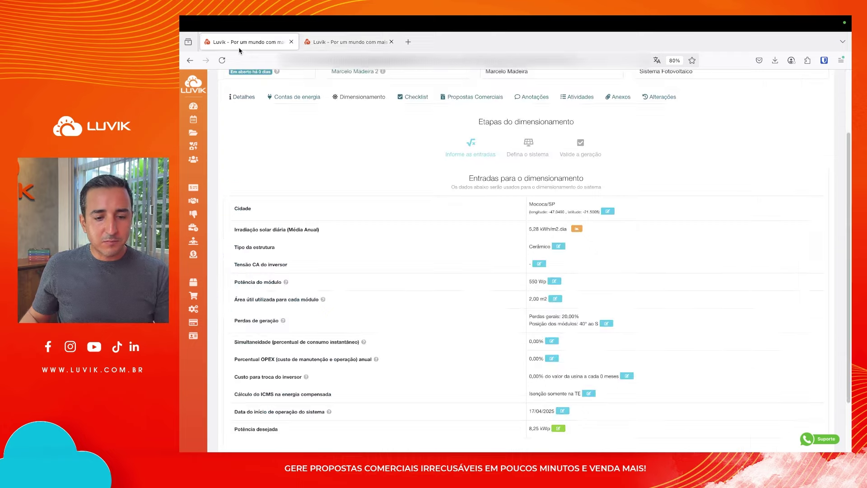
{"action": "left_click", "coordinate": [606, 323]}
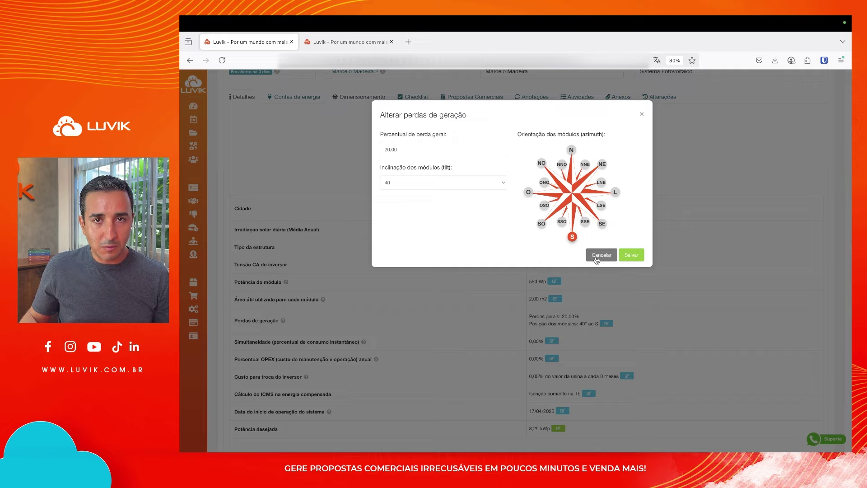
{"action": "left_click", "coordinate": [596, 256]}
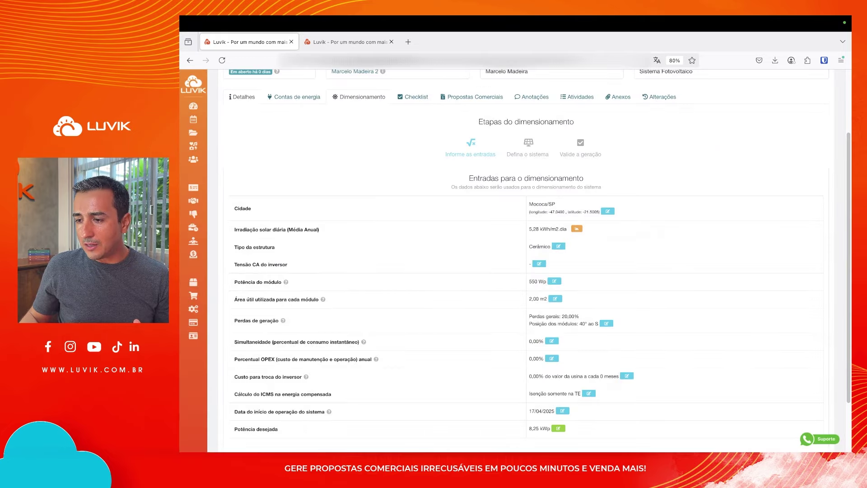